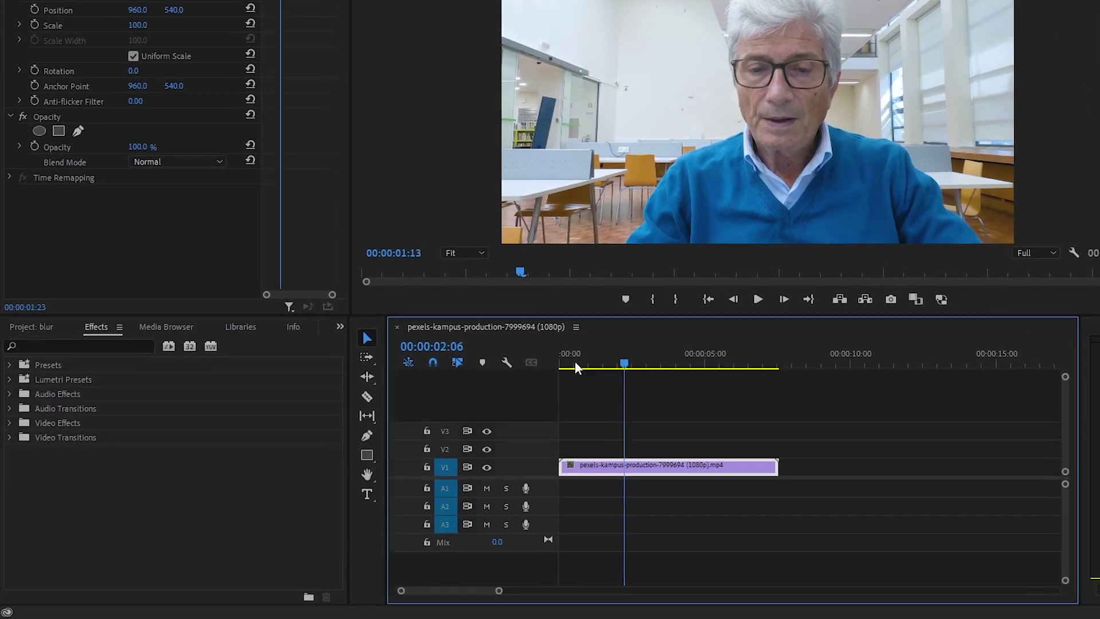
# - Search effects for 'gau' and drop Gaussian Blur onto the V1 speaker clip
pyautogui.click(484, 398)
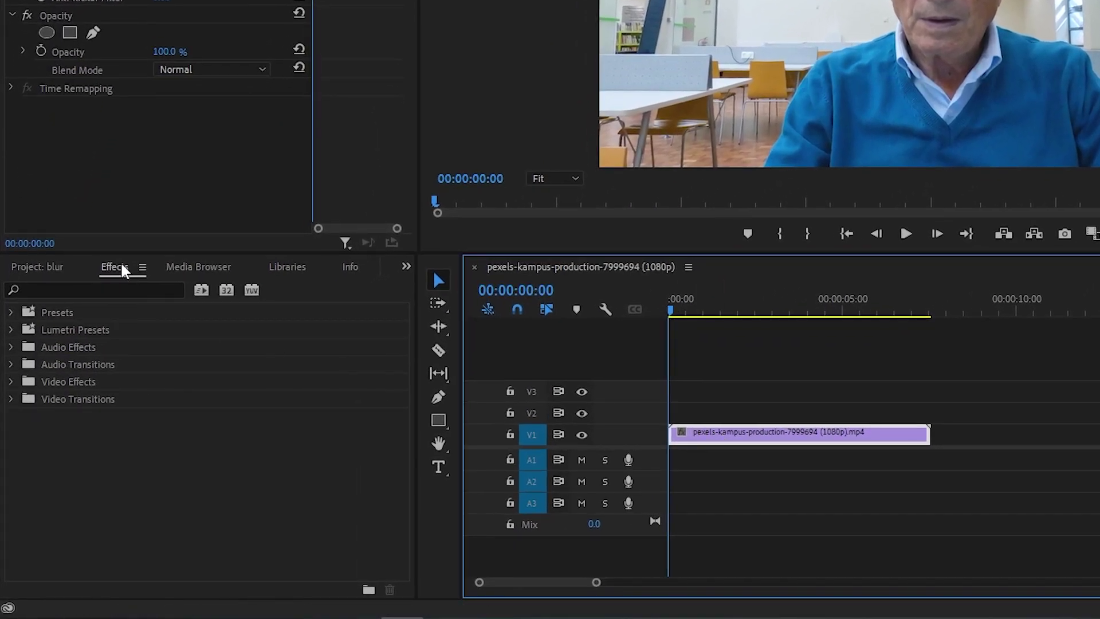
pyautogui.click(59, 293)
pyautogui.write('g')
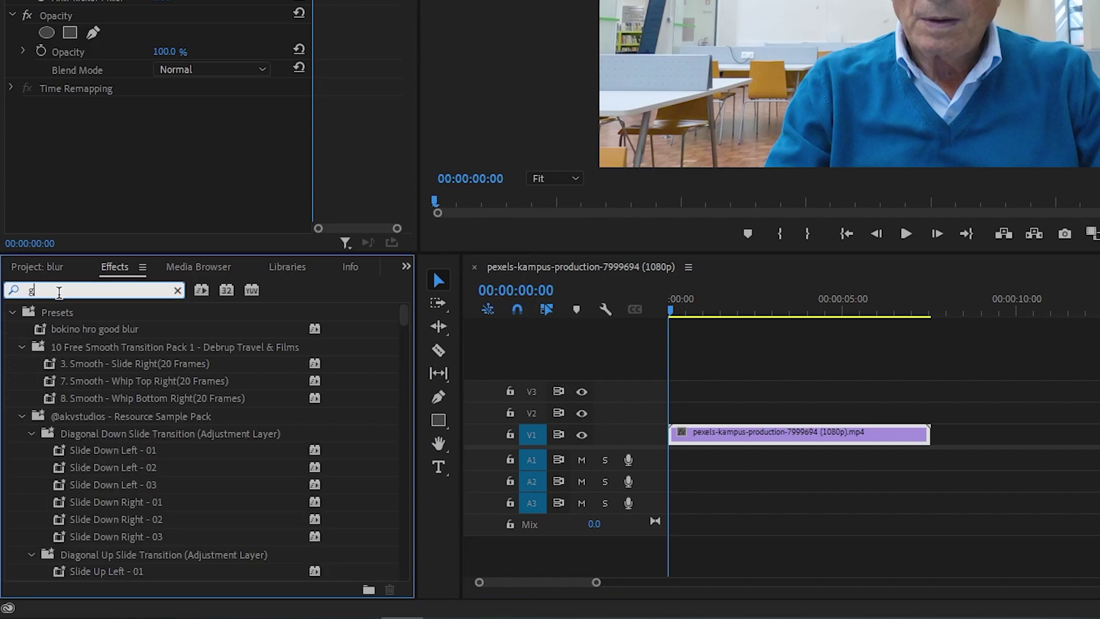
pyautogui.write('auss')
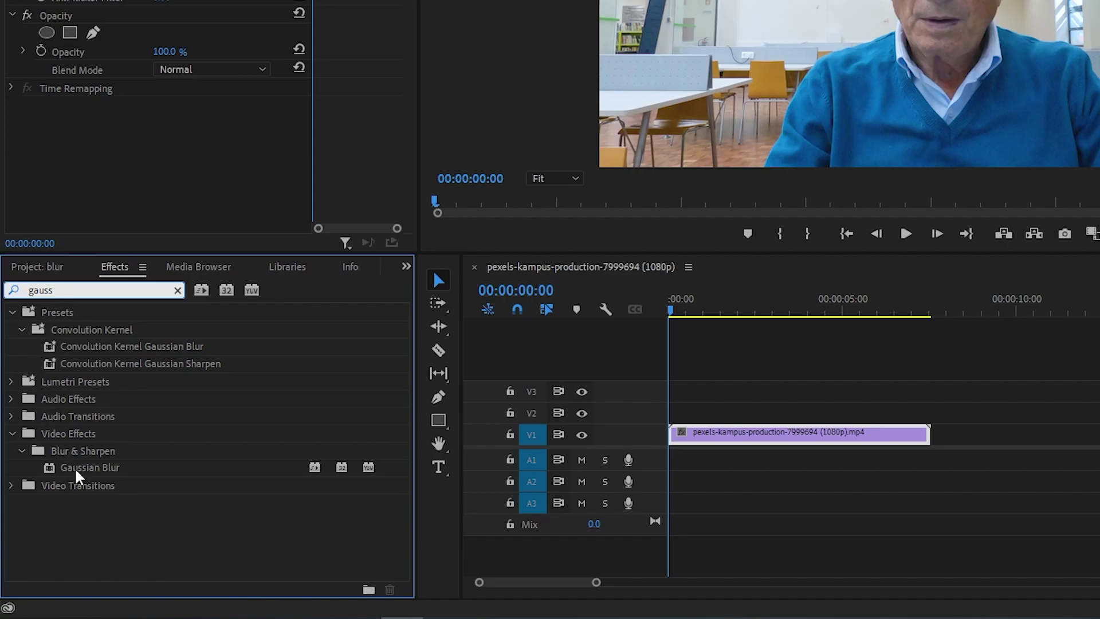
pyautogui.moveTo(89, 472); pyautogui.dragTo(757, 433)
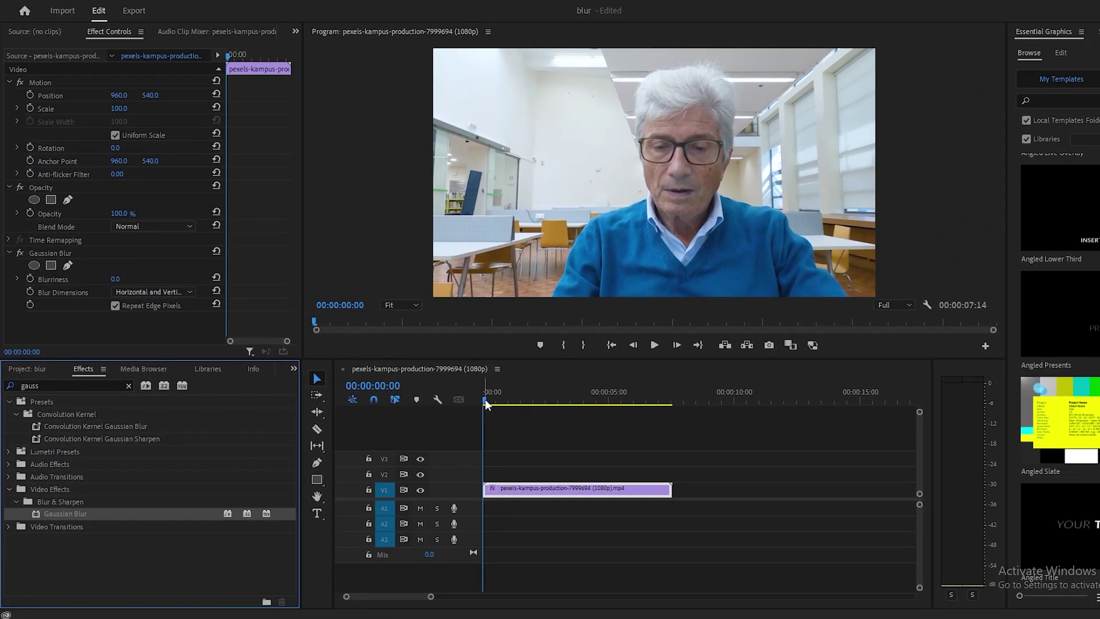
pyautogui.click(485, 400)
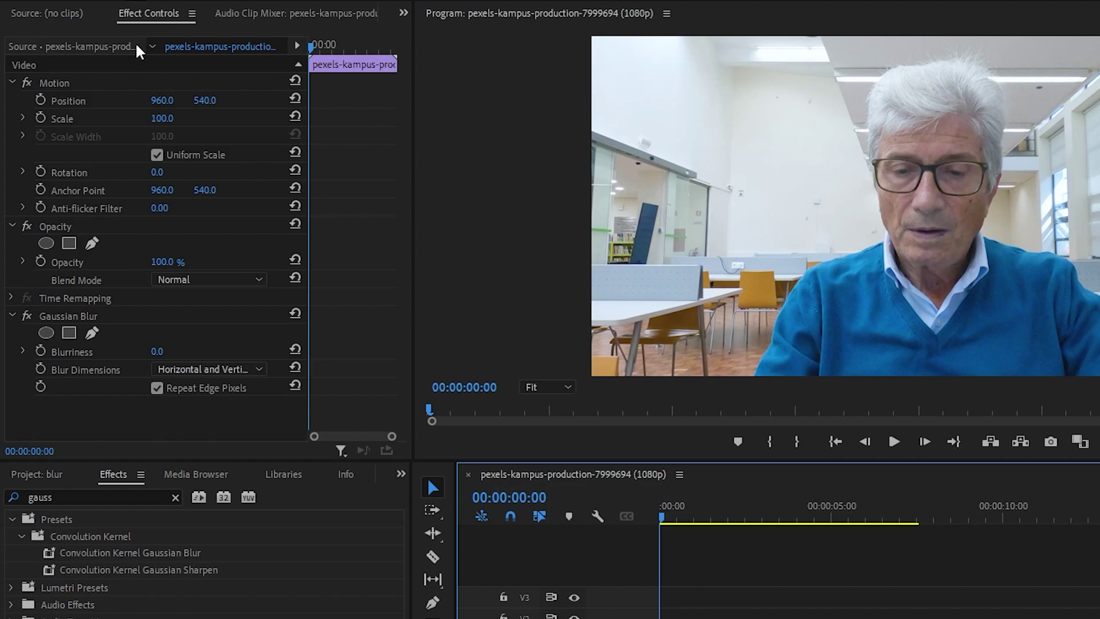
# - Trace a pen mask on Gaussian Blur, placing points along the speaker's shoulders, neck and head
pyautogui.click(92, 332)
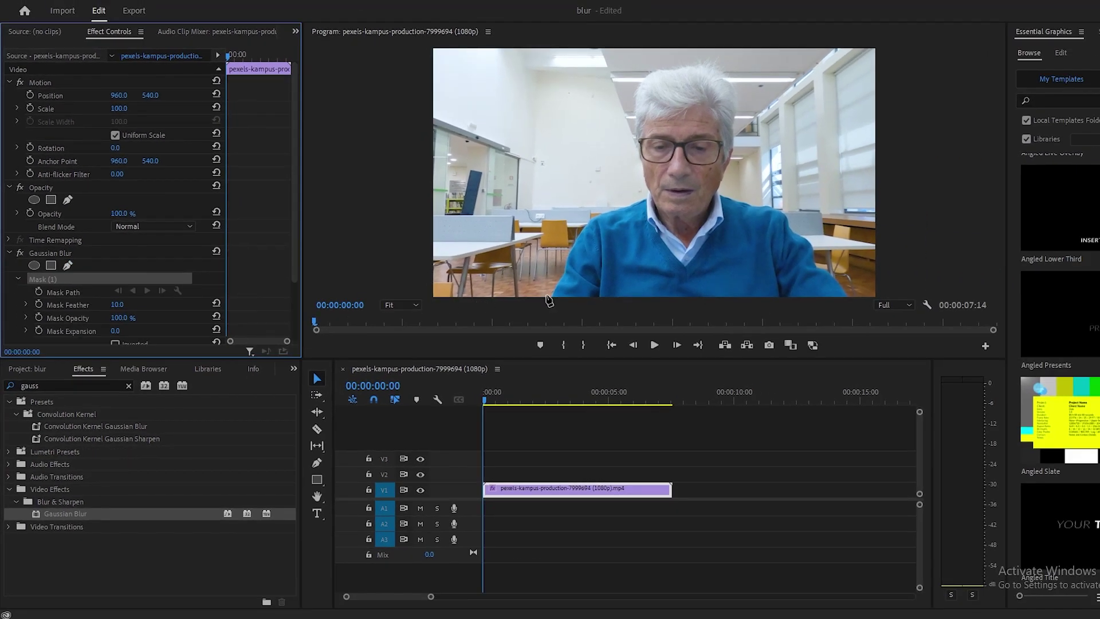
pyautogui.click(542, 294)
pyautogui.click(573, 222)
pyautogui.click(592, 205)
pyautogui.click(634, 189)
pyautogui.click(624, 129)
pyautogui.click(638, 60)
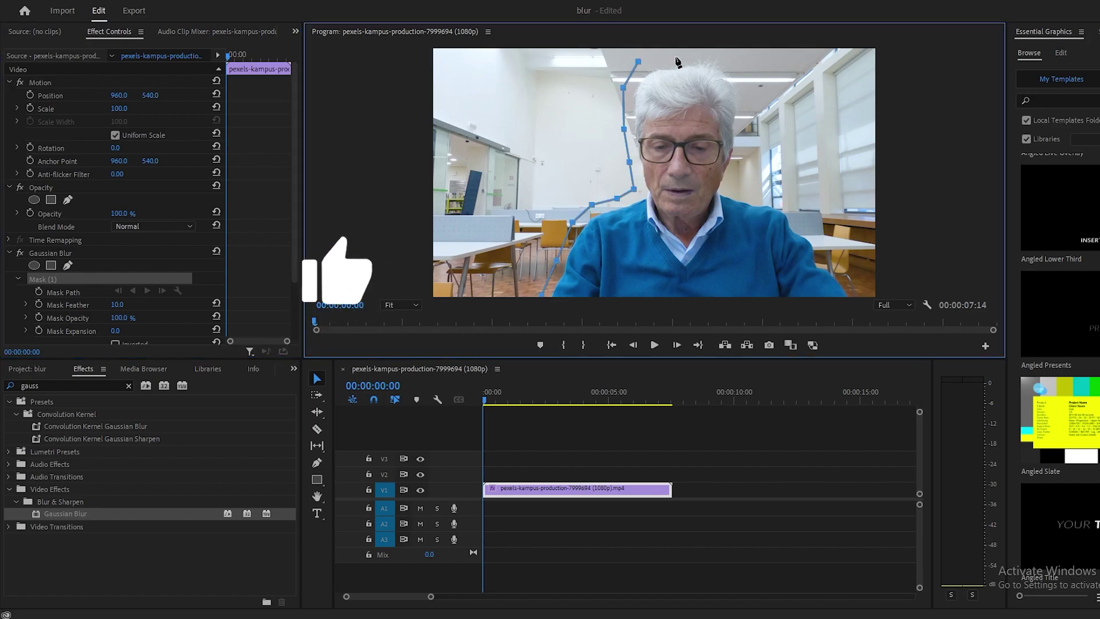
pyautogui.click(795, 218)
pyautogui.click(824, 240)
pyautogui.click(847, 273)
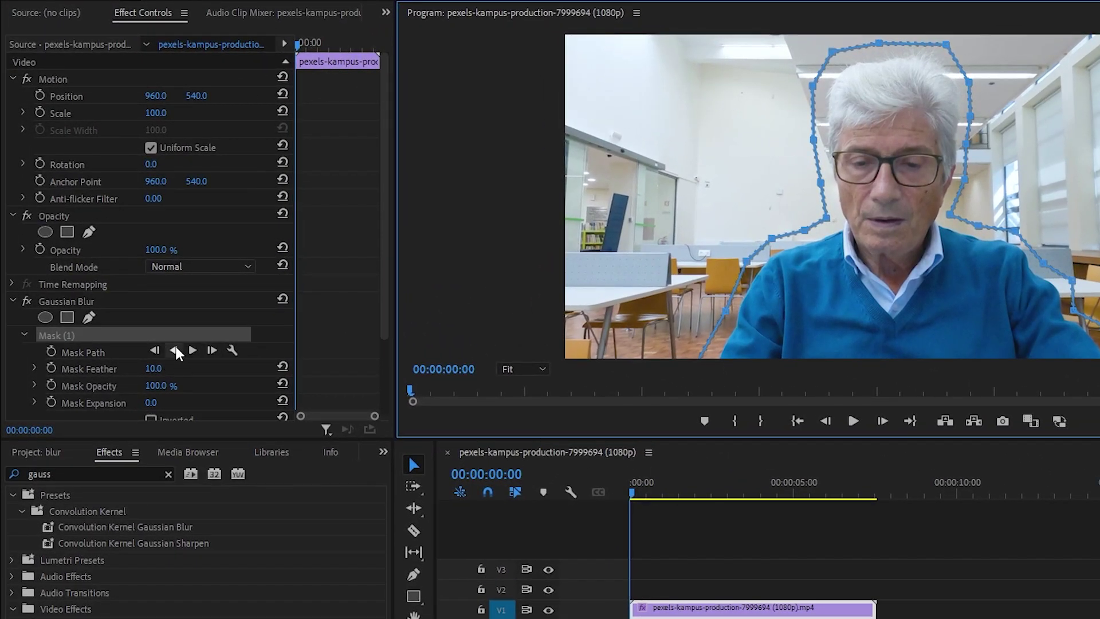
# - Turn on Mask Path keyframing for the Gaussian Blur mask
pyautogui.click(192, 353)
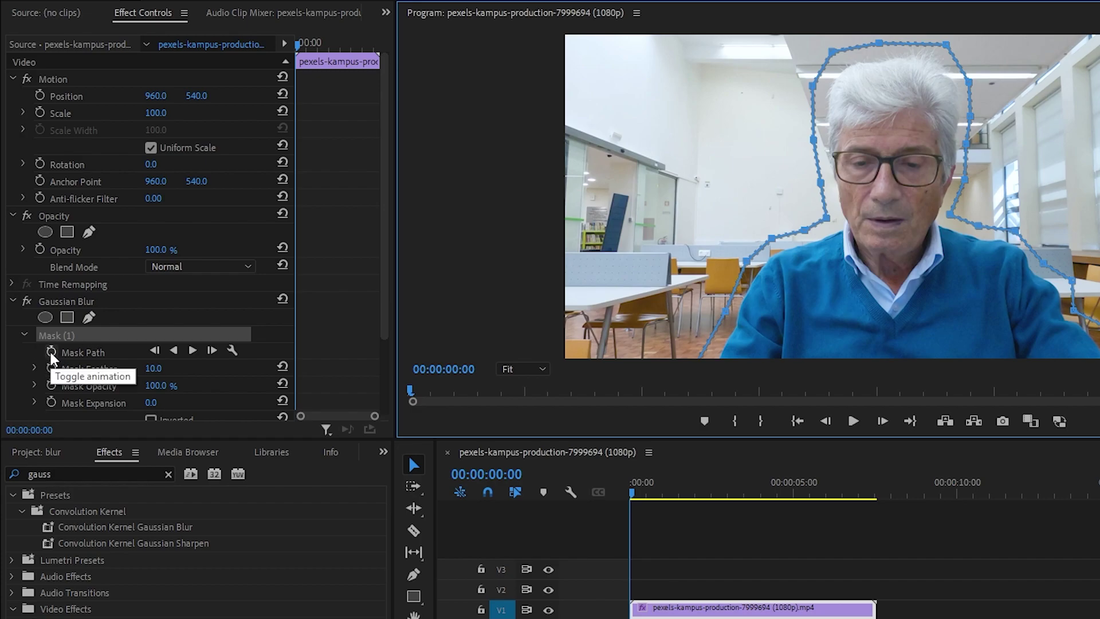
pyautogui.click(94, 357)
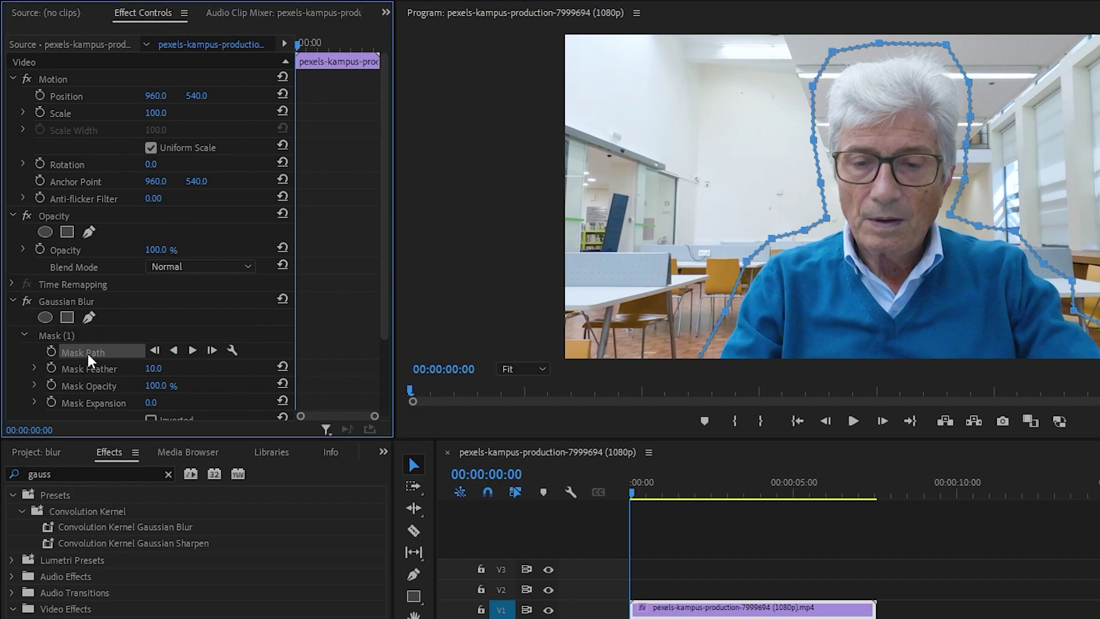
pyautogui.click(50, 355)
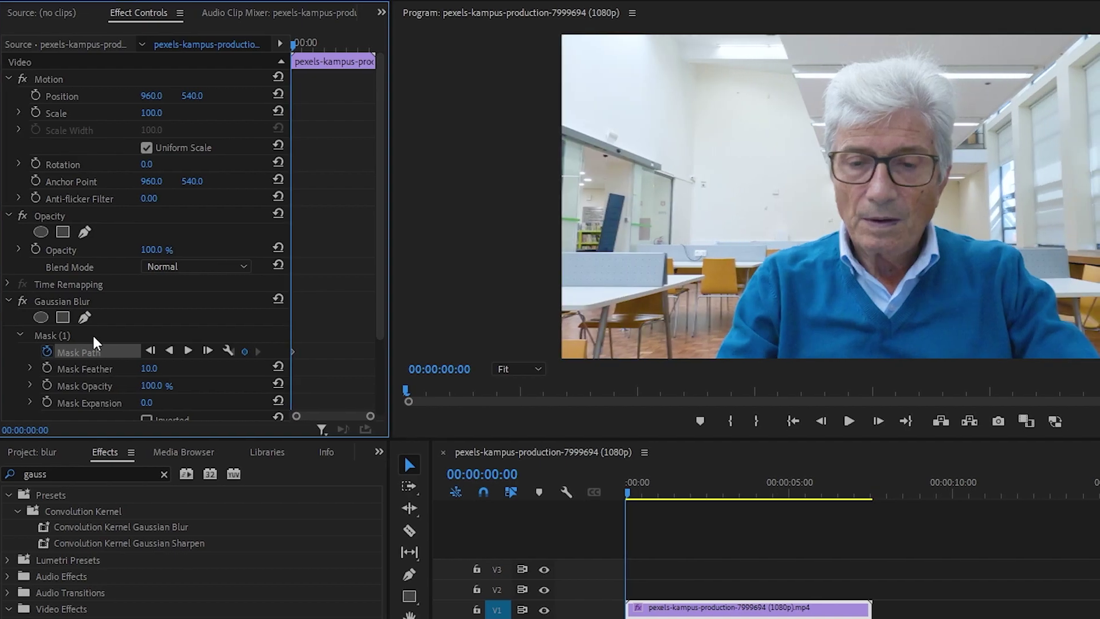
pyautogui.click(52, 336)
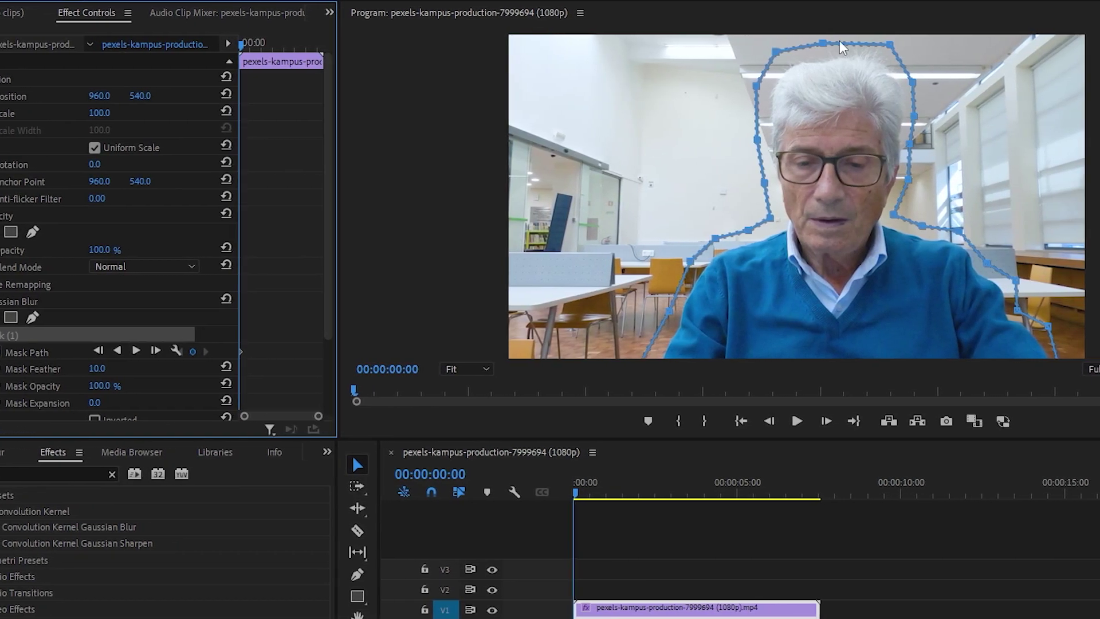
# - Reshape the mask later in the clip to follow the speaker, then return to the start
pyautogui.moveTo(574, 492); pyautogui.dragTo(629, 494)
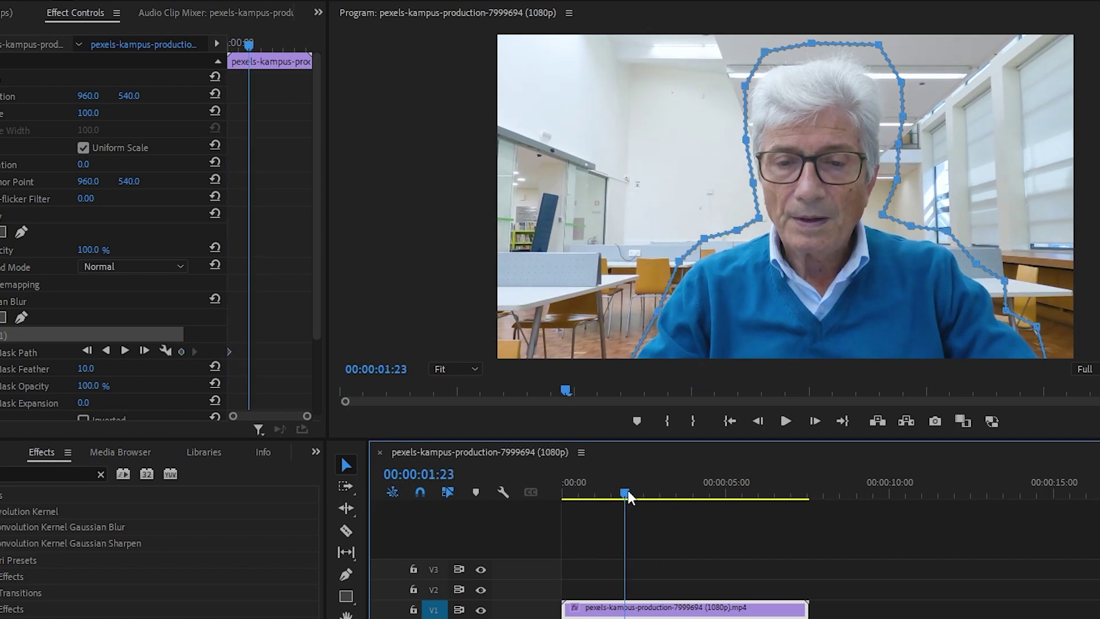
pyautogui.moveTo(628, 493); pyautogui.dragTo(763, 494)
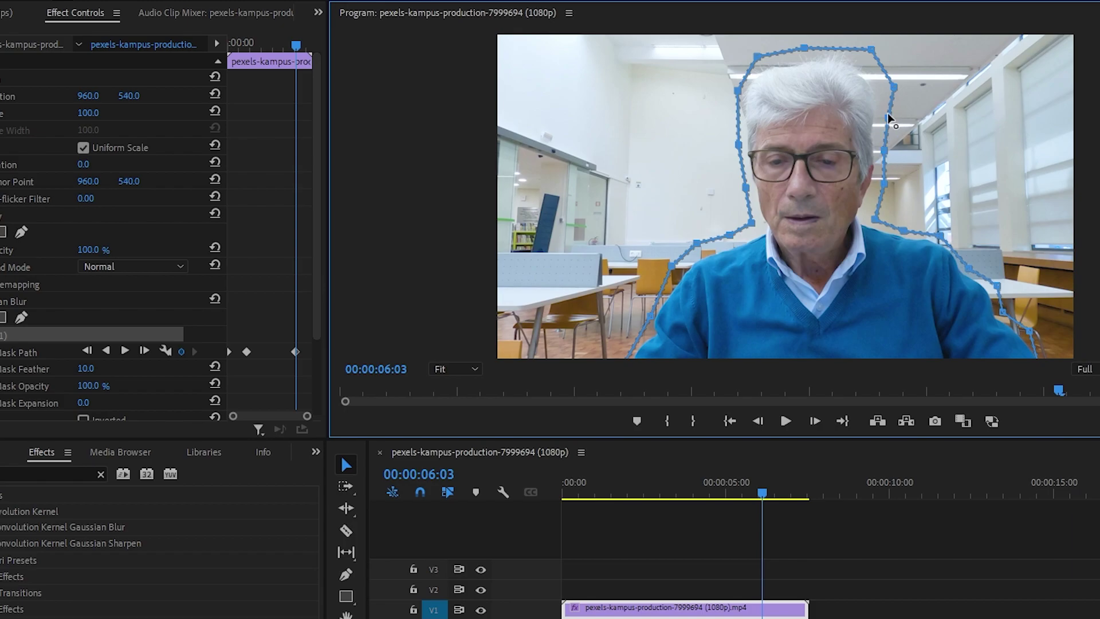
pyautogui.moveTo(846, 493); pyautogui.dragTo(628, 493)
pyautogui.scroll(-3, 109, 318)
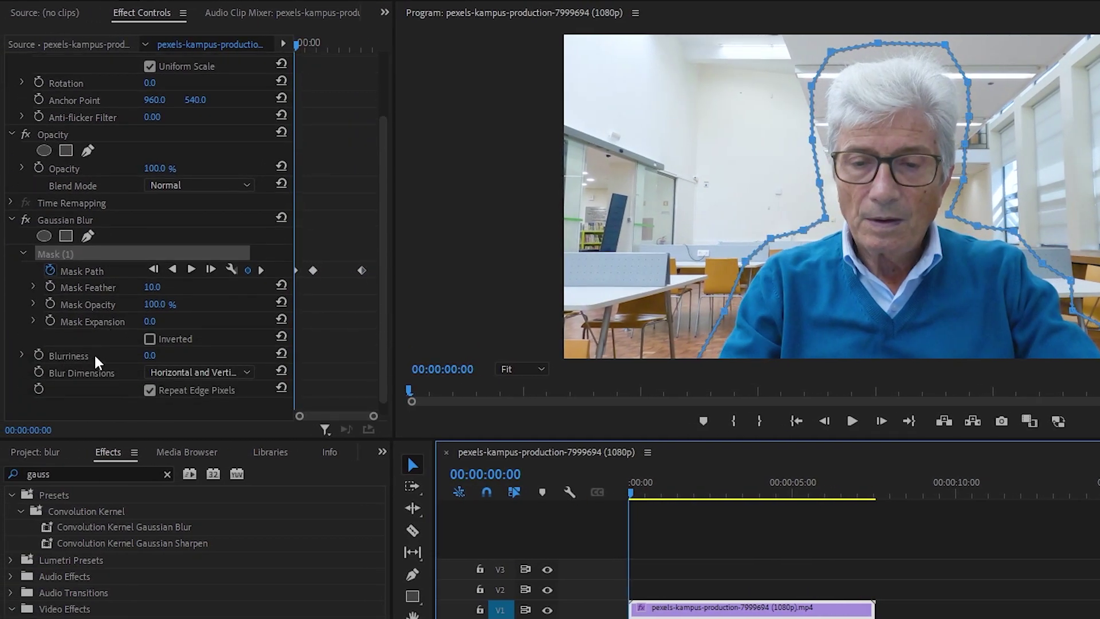
# - Invert Mask (1), set Blurriness to 20, and preview playback before returning to the start
pyautogui.click(150, 340)
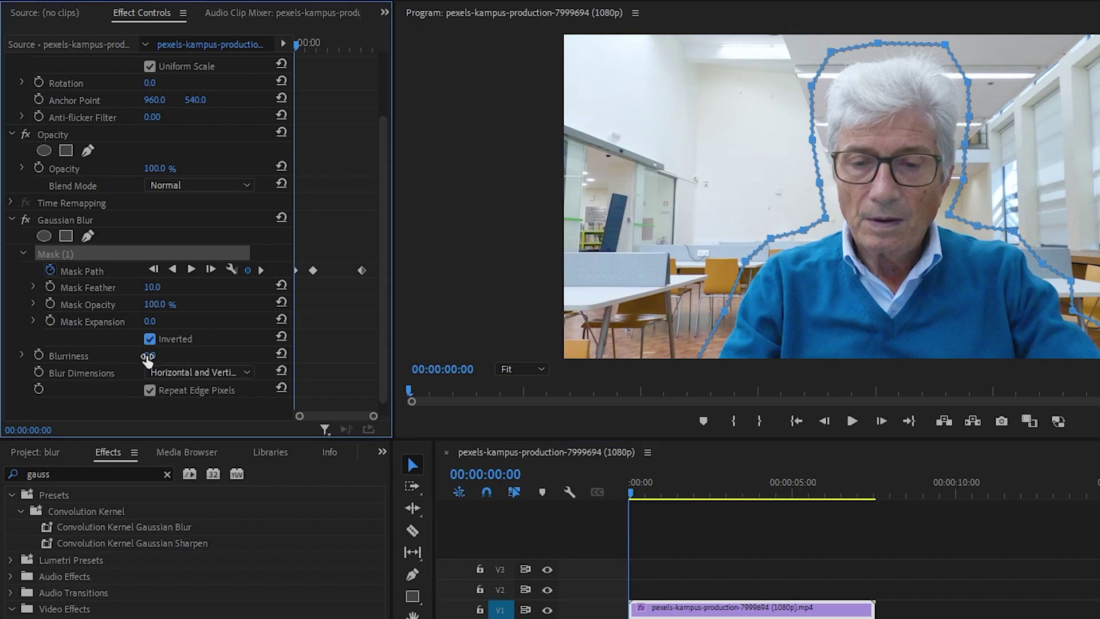
pyautogui.moveTo(151, 356); pyautogui.dragTo(160, 355)
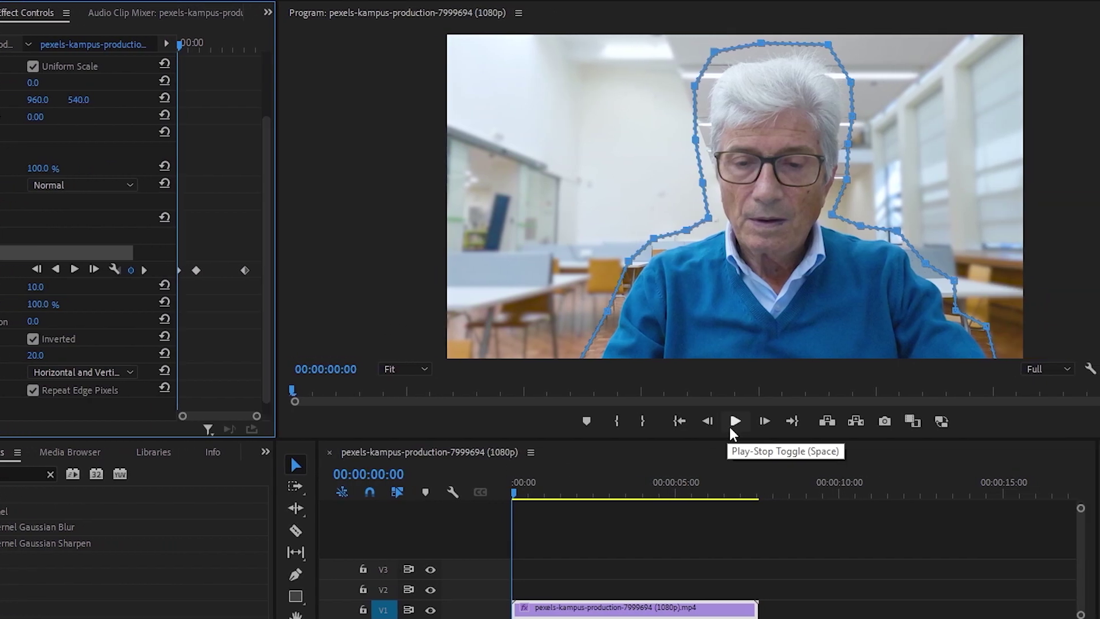
pyautogui.click(851, 420)
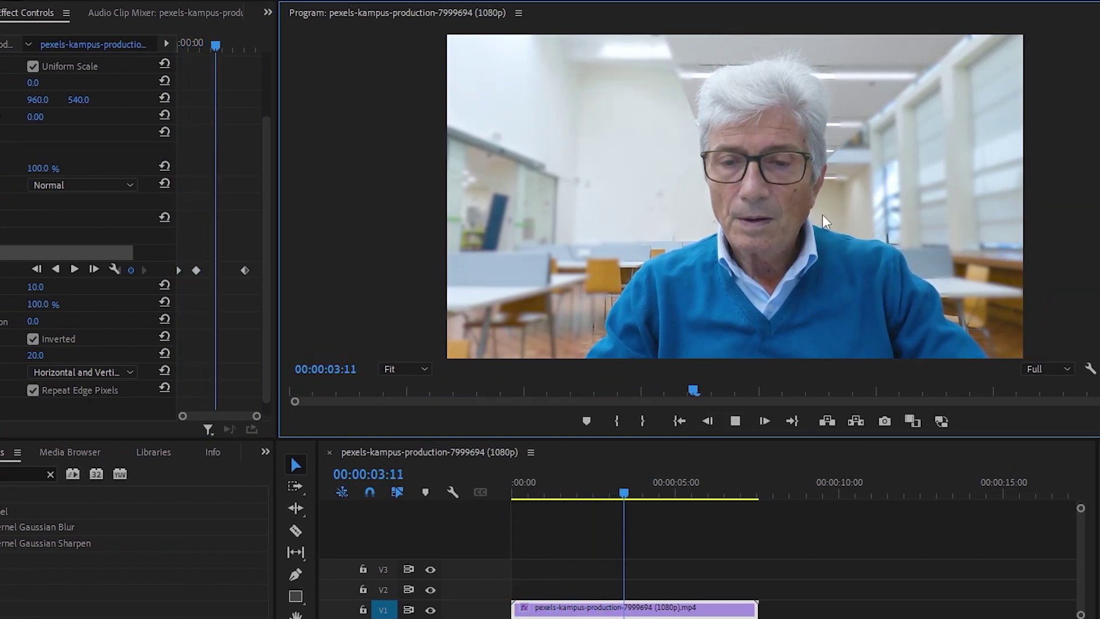
pyautogui.click(586, 493)
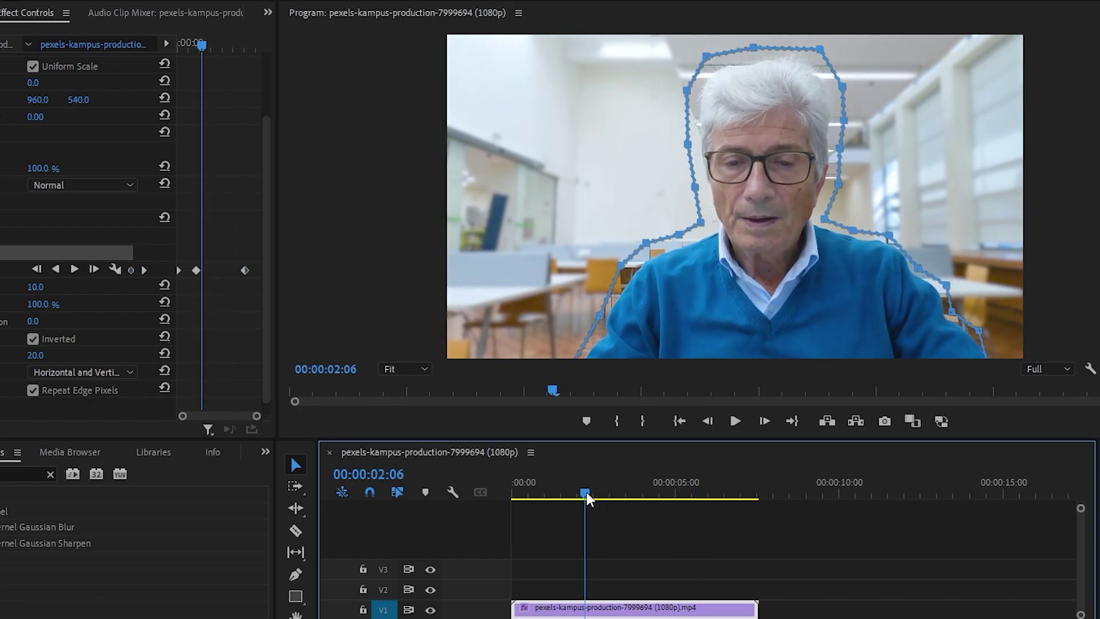
pyautogui.press('Home')
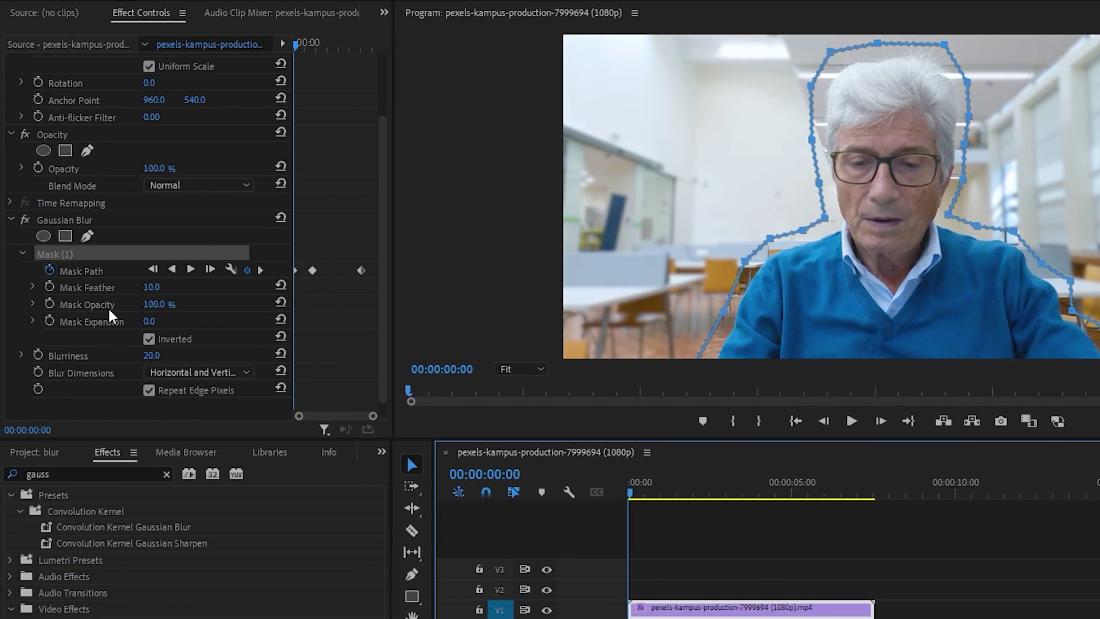
# - Set Mask Expansion to -45 and preview the tighter mask
pyautogui.click(99, 323)
pyautogui.moveTo(150, 322); pyautogui.dragTo(111, 322)
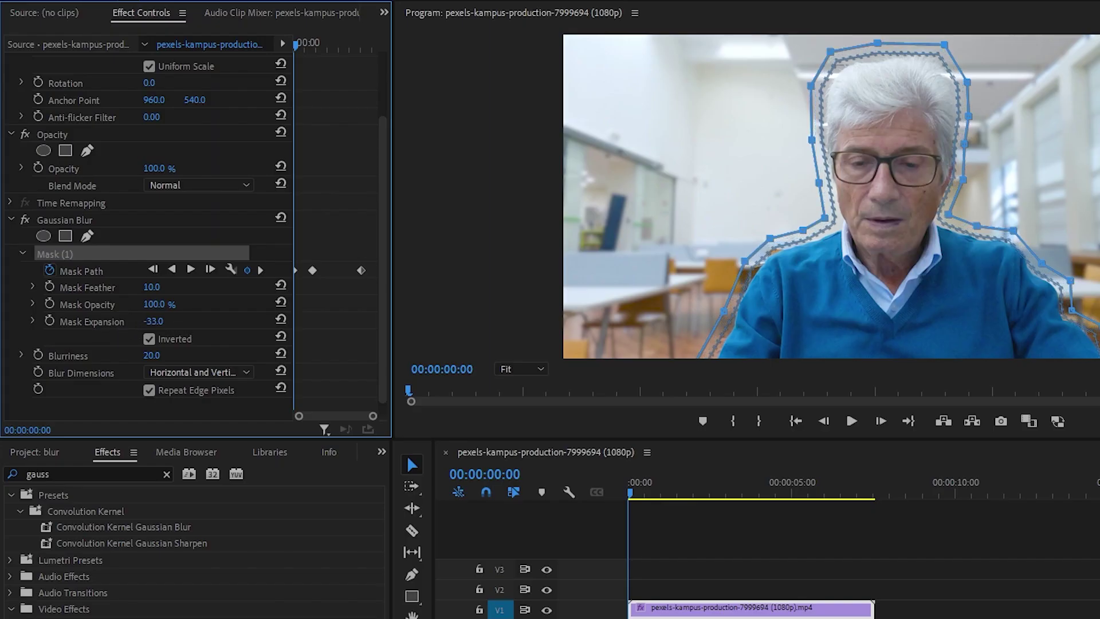
pyautogui.click(851, 421)
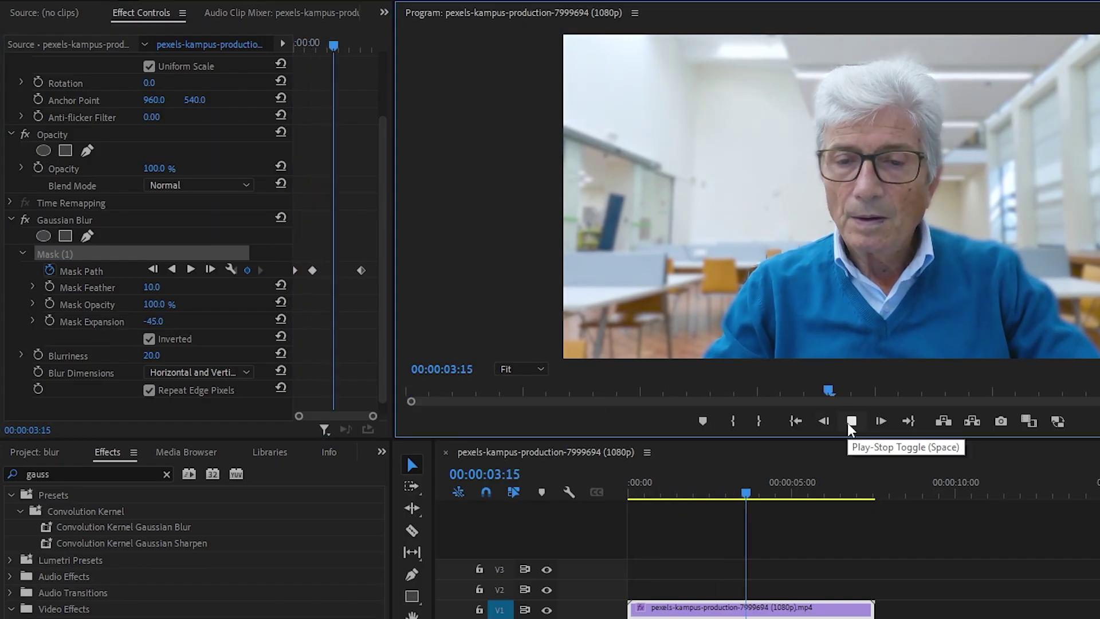
pyautogui.click(849, 424)
pyautogui.press('Home')
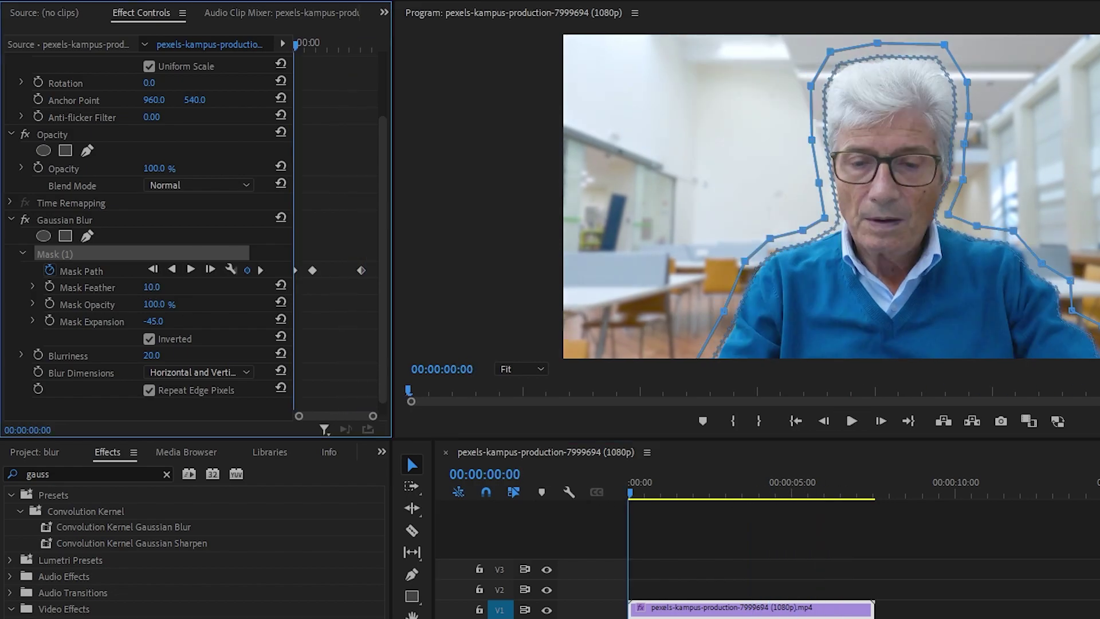
# - Raise Mask Feather to 96 and preview the softened edge
pyautogui.moveTo(152, 288); pyautogui.dragTo(223, 287)
pyautogui.moveTo(151, 287); pyautogui.dragTo(199, 287)
pyautogui.click(851, 422)
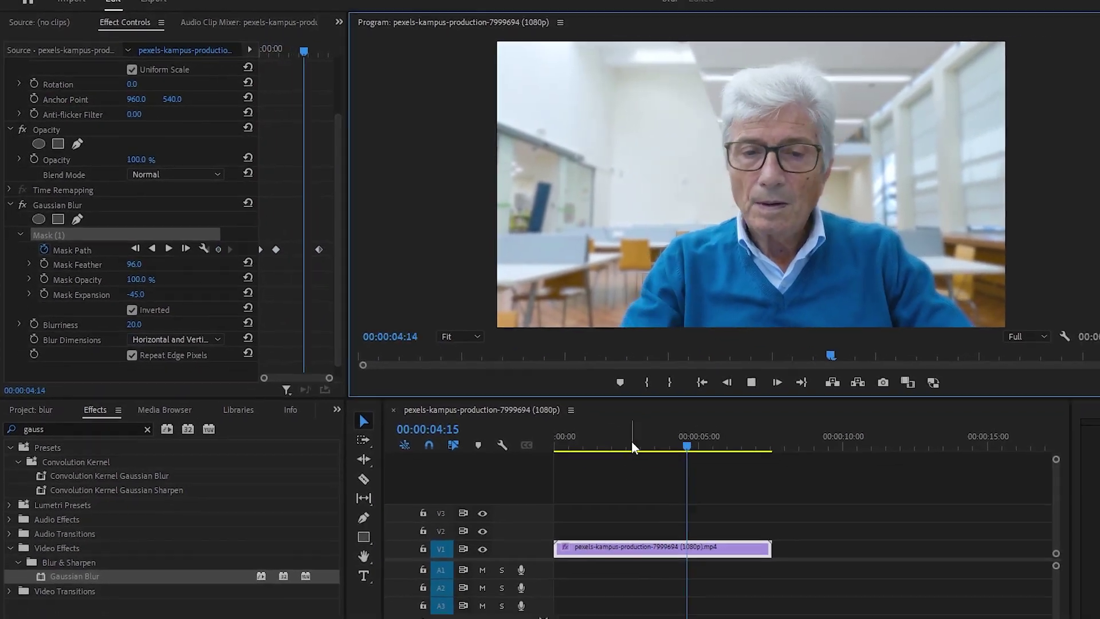
pyautogui.press('space')
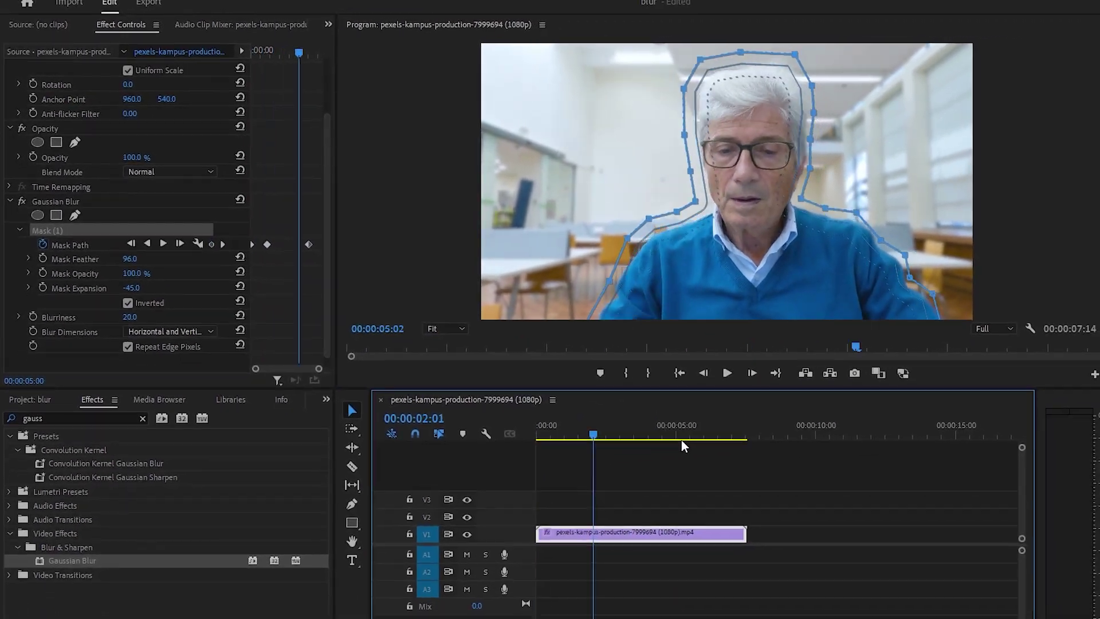
pyautogui.click(57, 204)
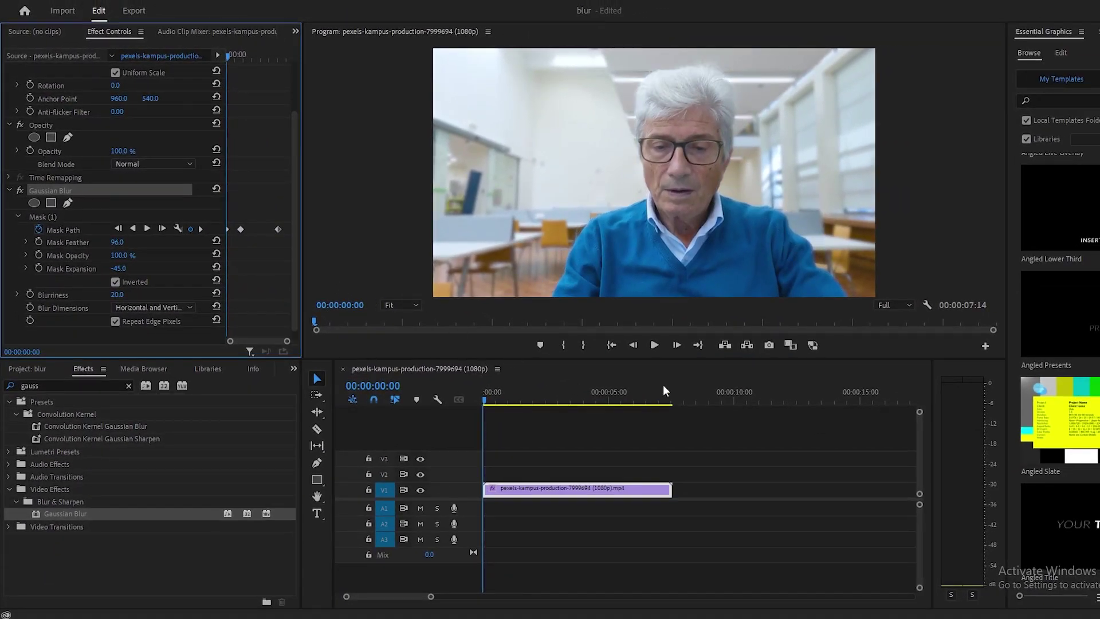
pyautogui.click(654, 348)
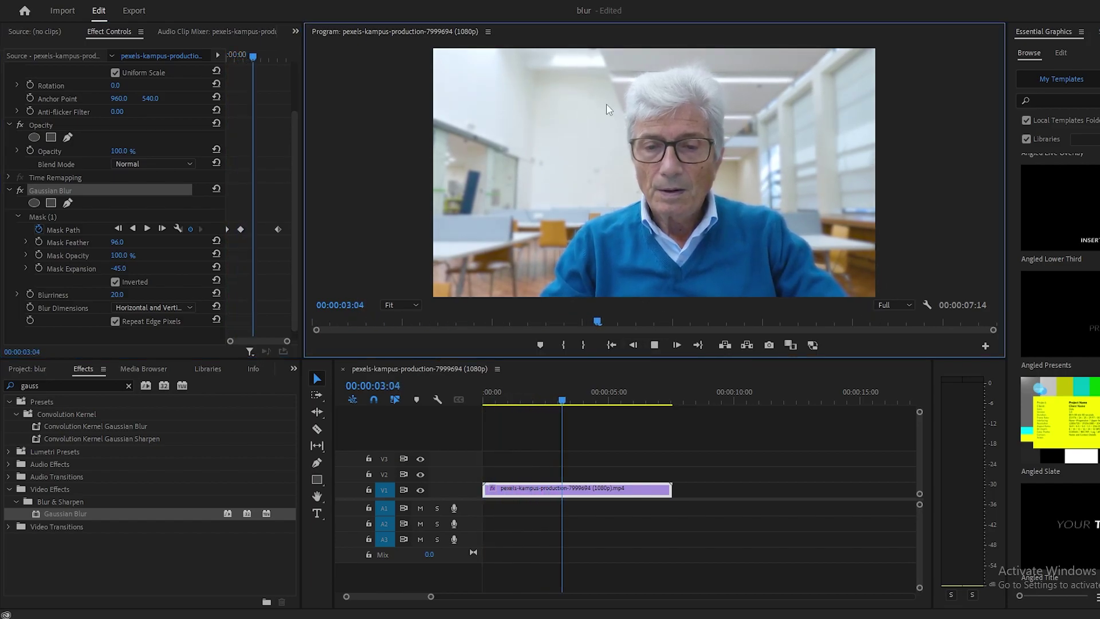
pyautogui.click(655, 344)
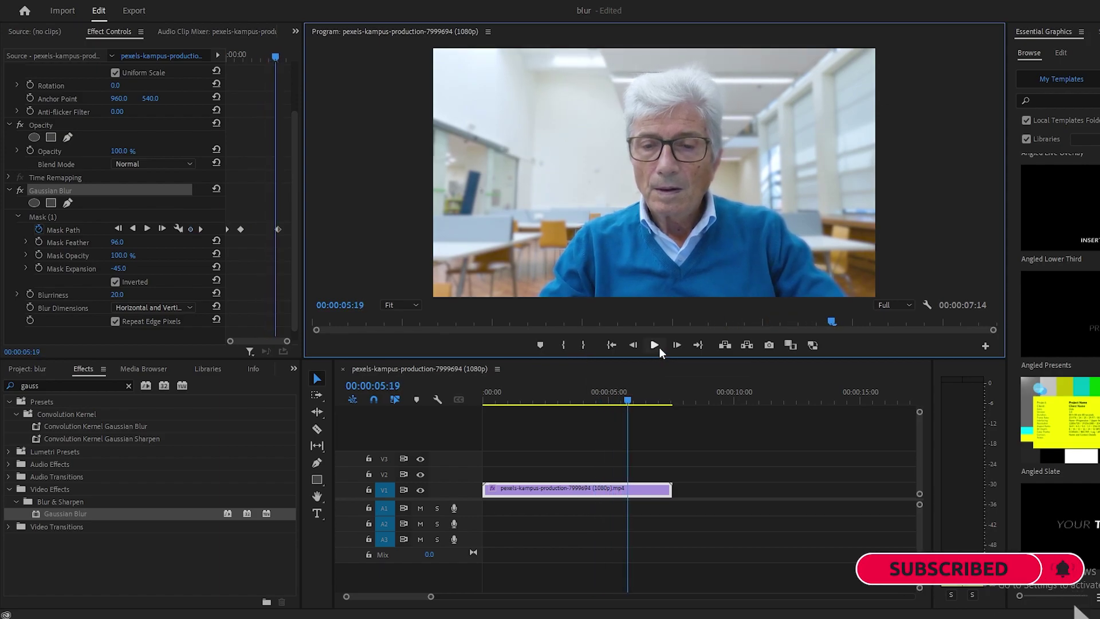